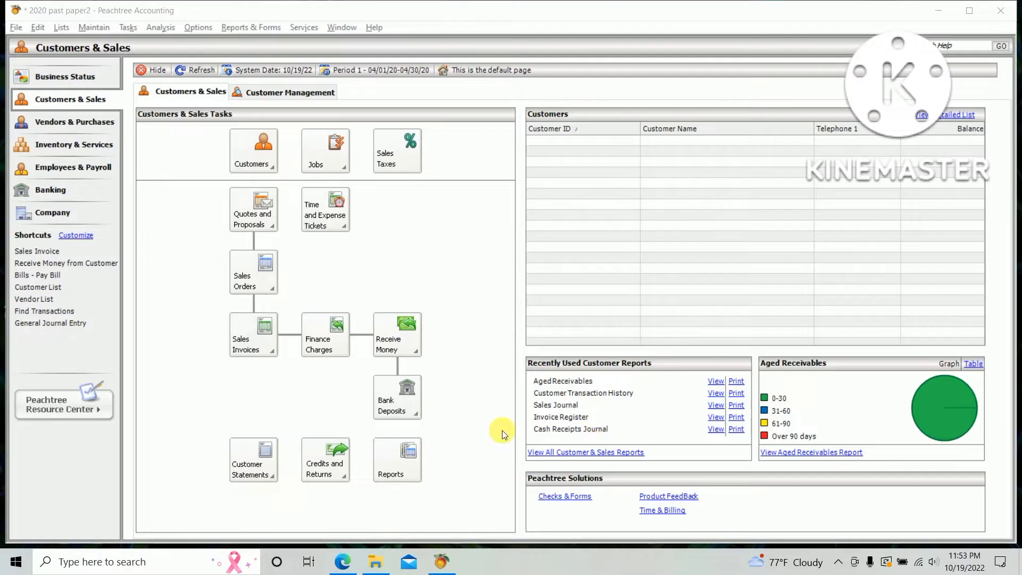
- Read the exam PDF's inventory defaults question, then return to Peachtree's Customers & Sales page
left_click(346, 569)
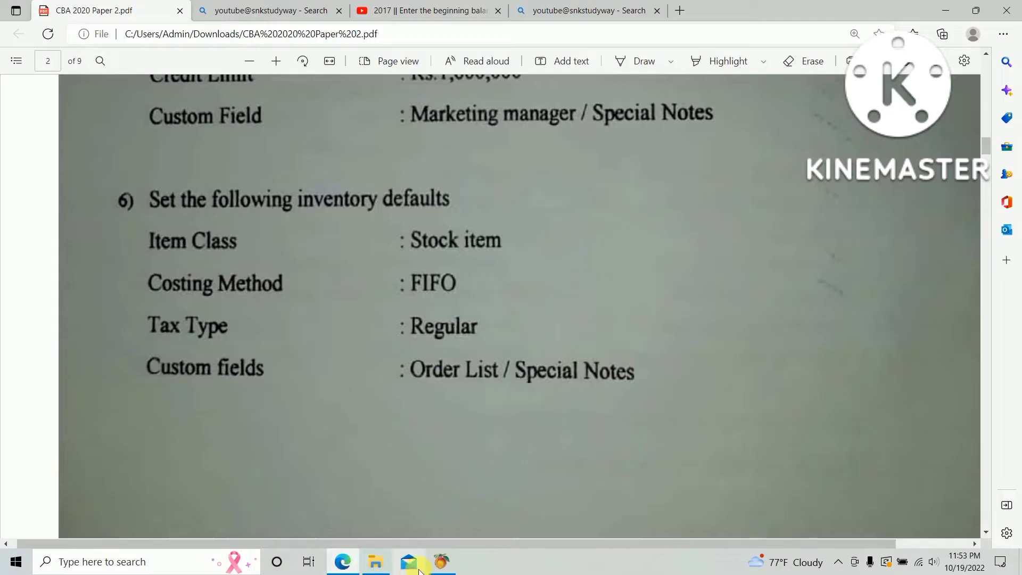
left_click(438, 566)
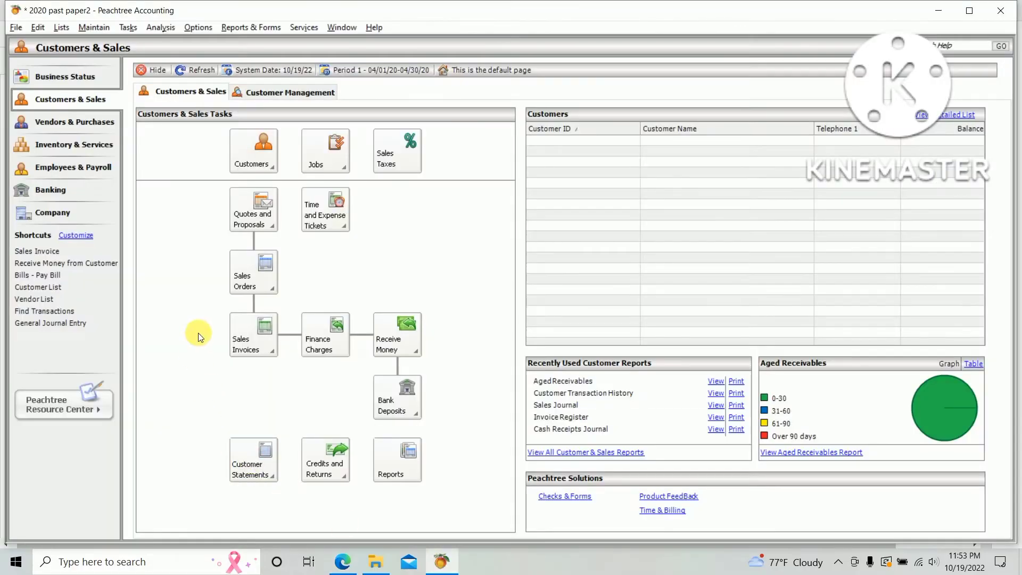
- In Maintain > Default Information > Inventory Items, set Default Item Class to Stock item
left_click(94, 28)
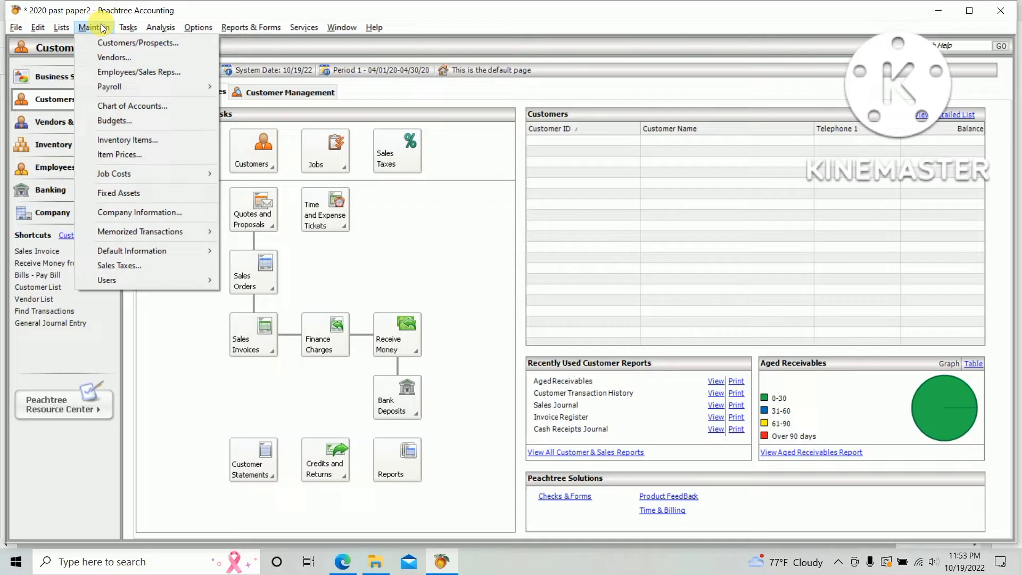
mouse_move(158, 253)
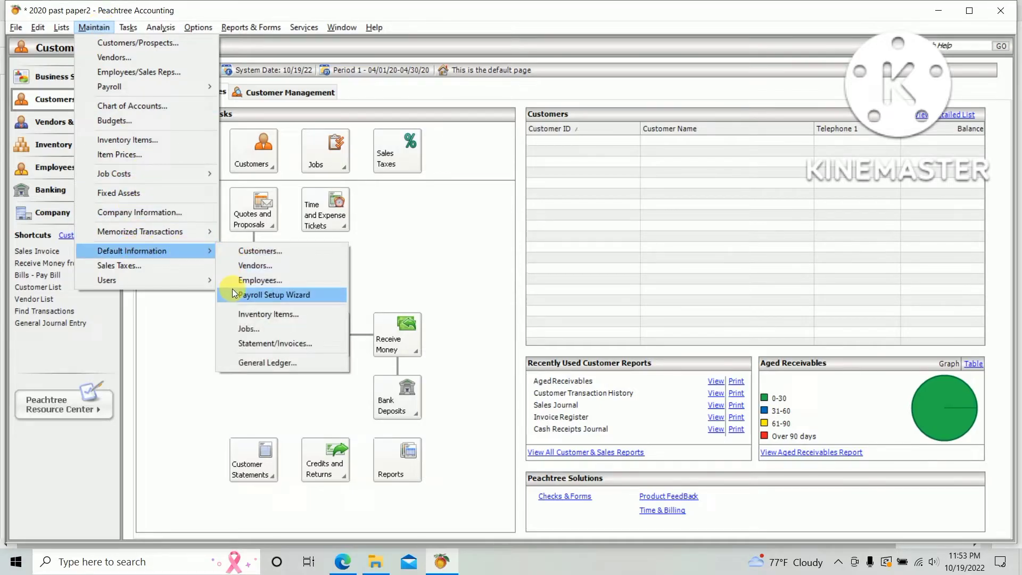
left_click(252, 315)
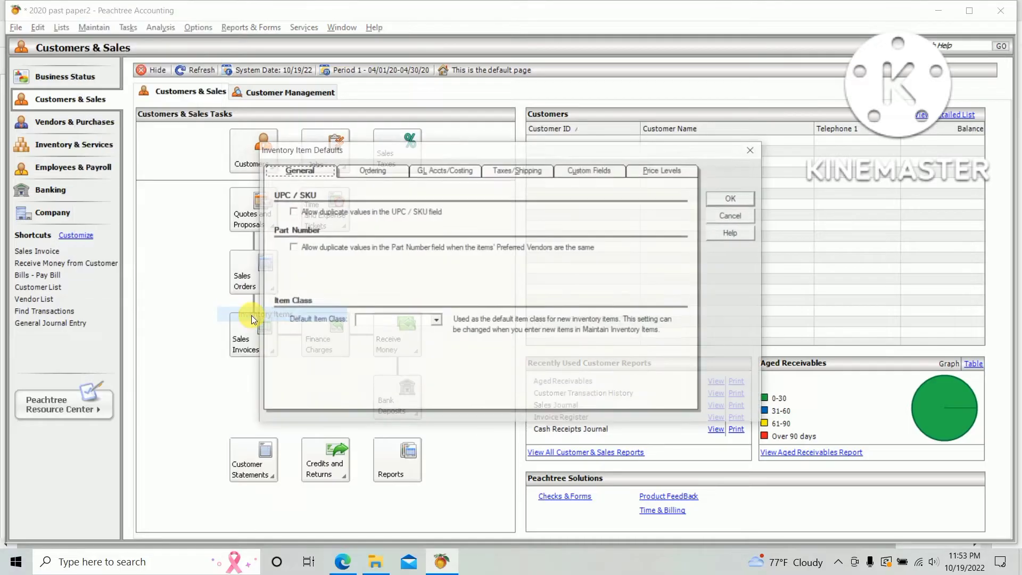
left_click(435, 323)
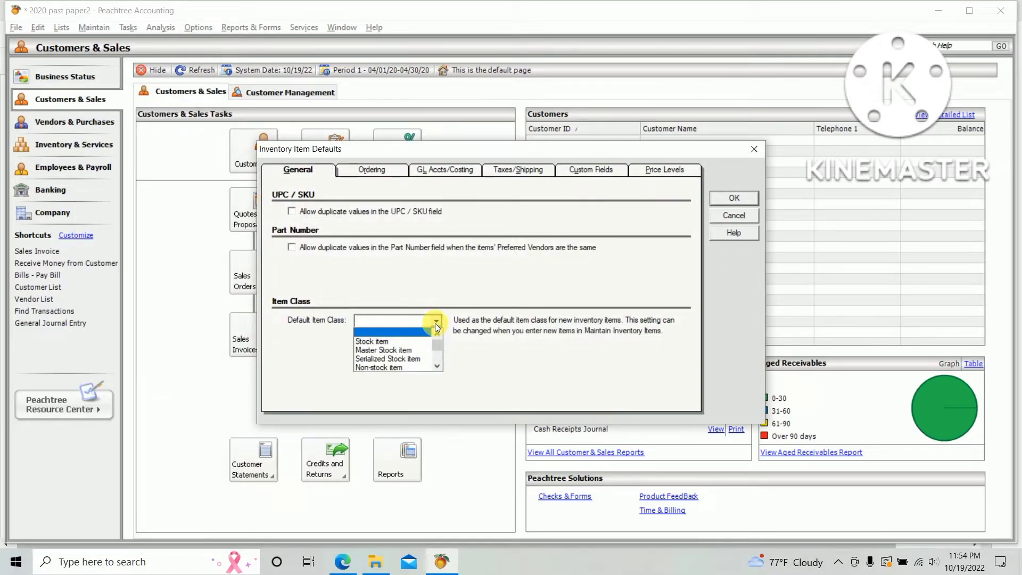
left_click(393, 344)
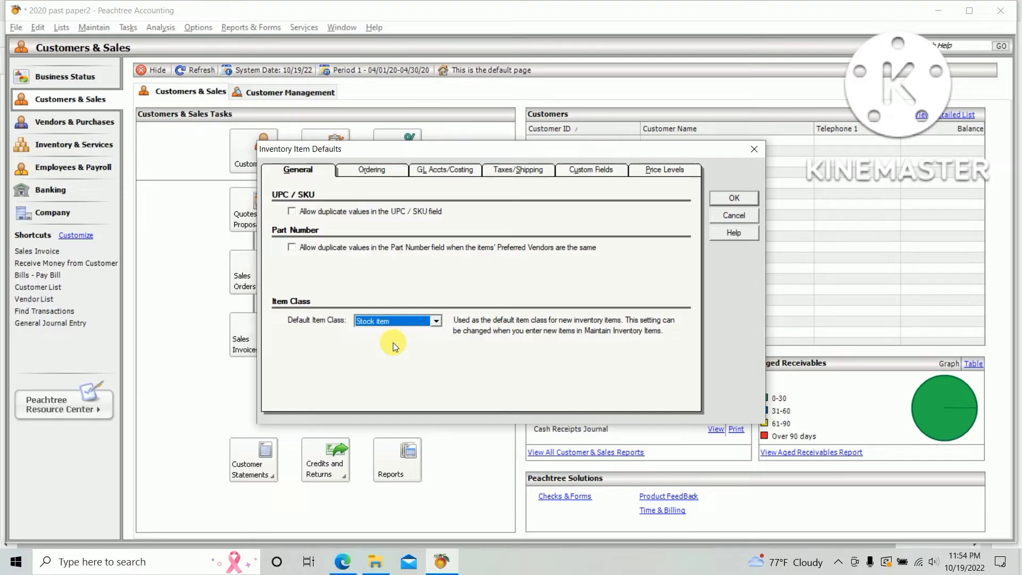
- Link the Stock item row to GL Sales 30500, Inventory 10500 and Cost of Sales 30400
left_click(438, 168)
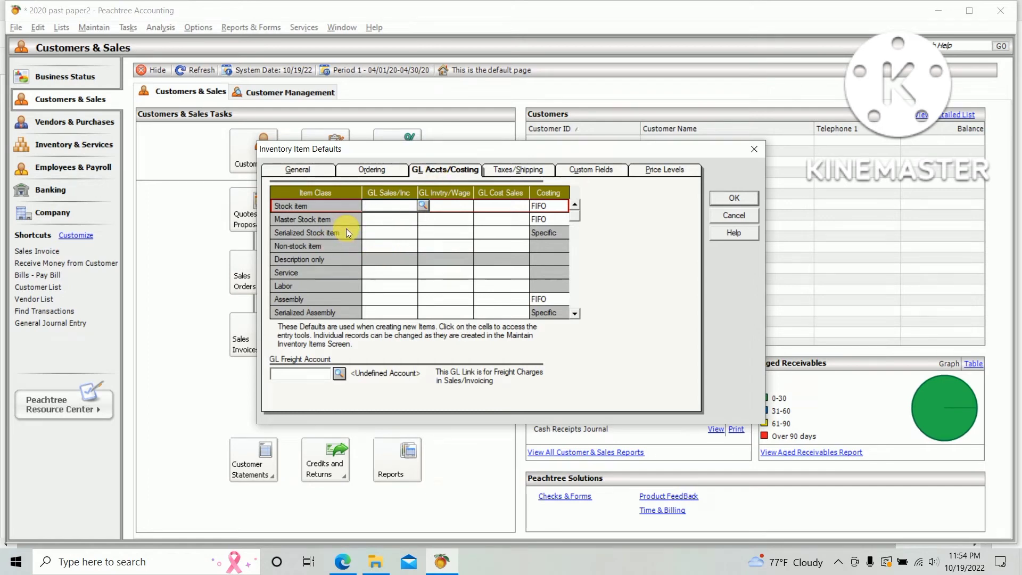
left_click(422, 205)
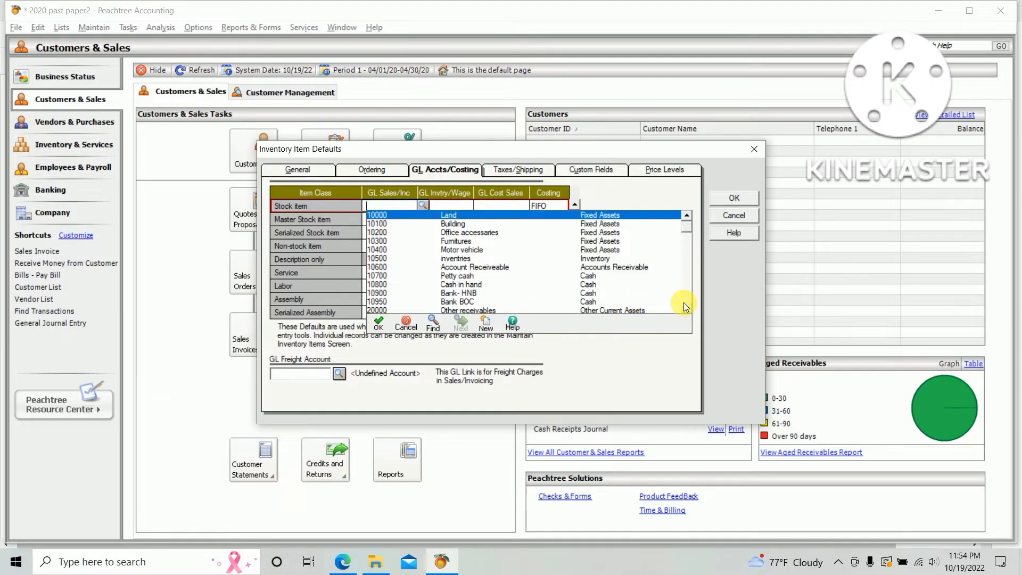
scroll(684, 302, "down", 3)
scroll(684, 304, "down", 4)
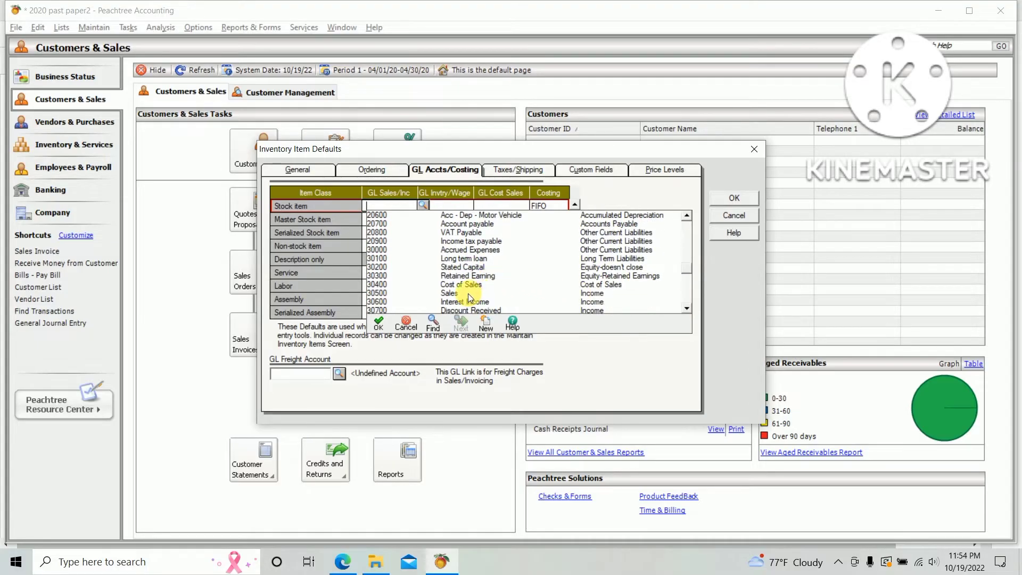
double_click(468, 293)
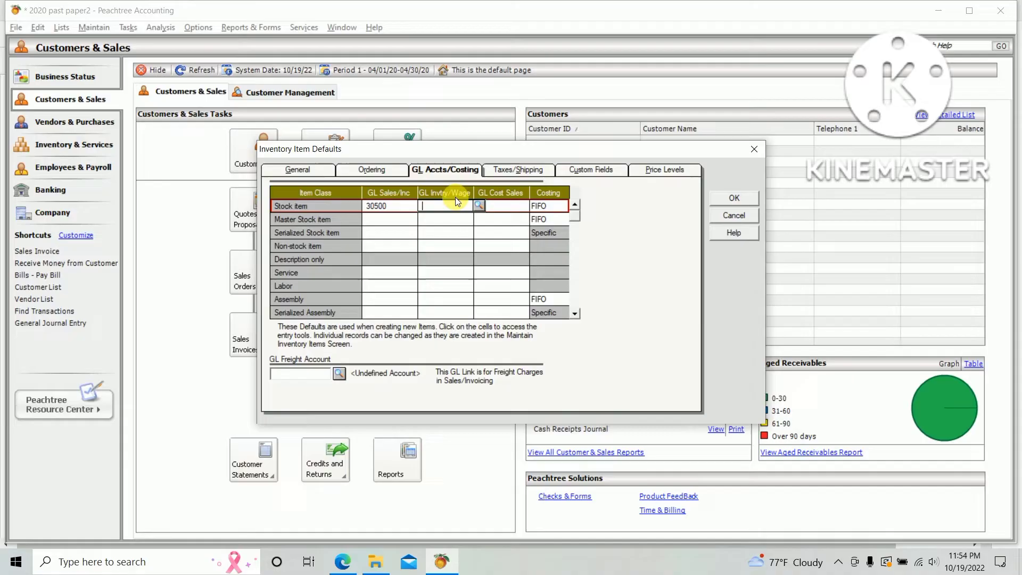
left_click(479, 205)
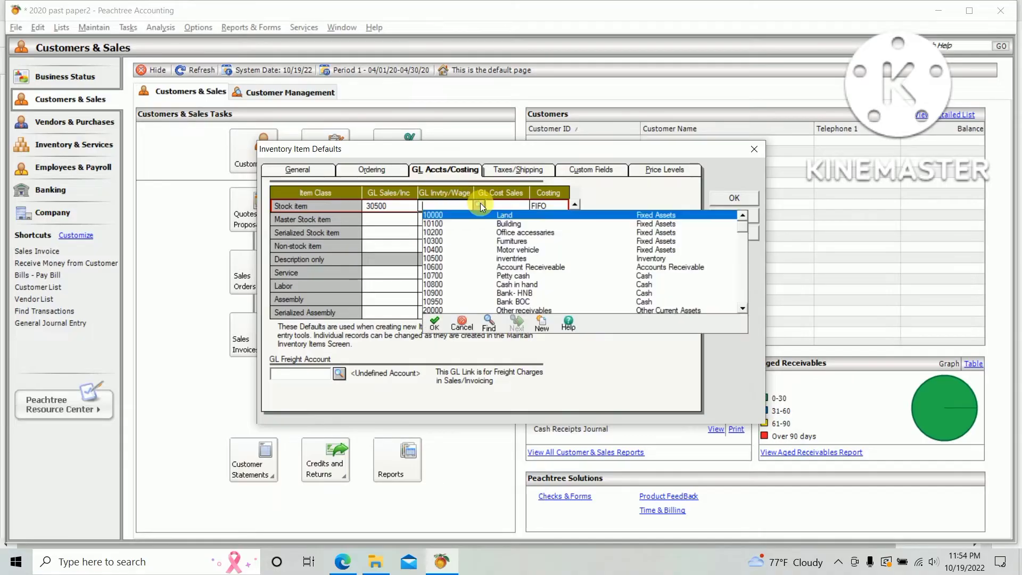
double_click(527, 259)
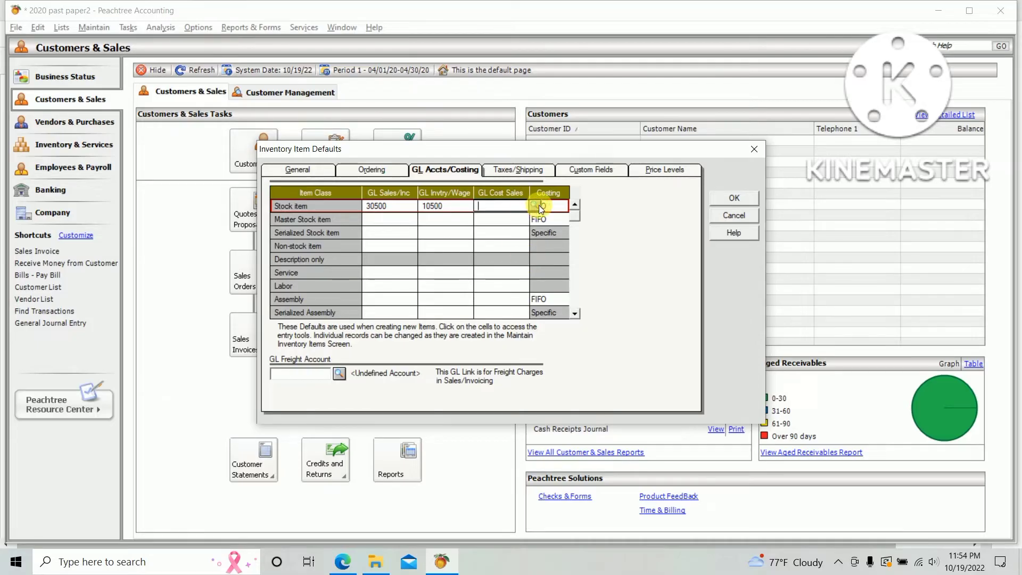
left_click(539, 205)
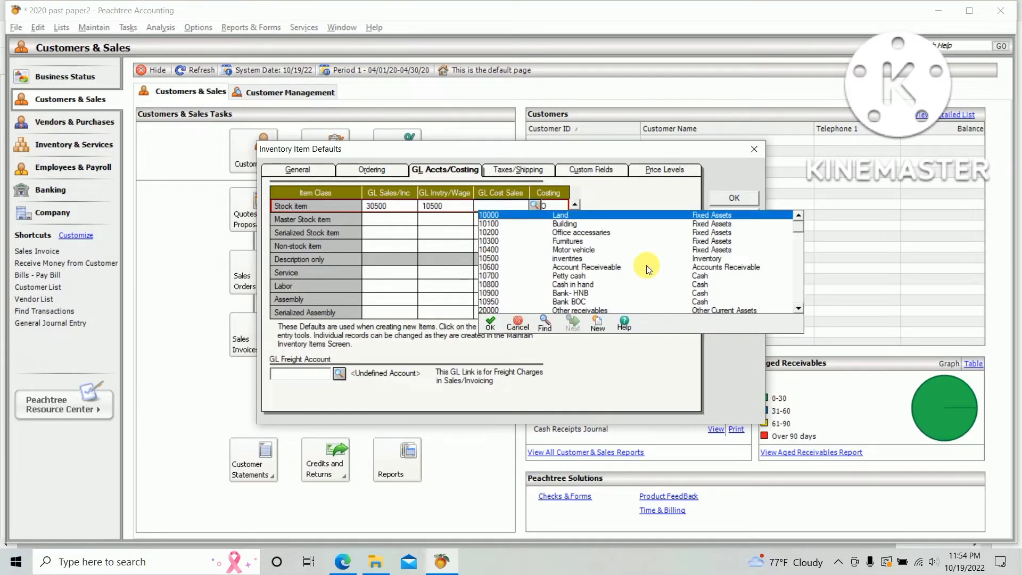
left_click(798, 305)
left_click_drag(798, 306, 797, 305)
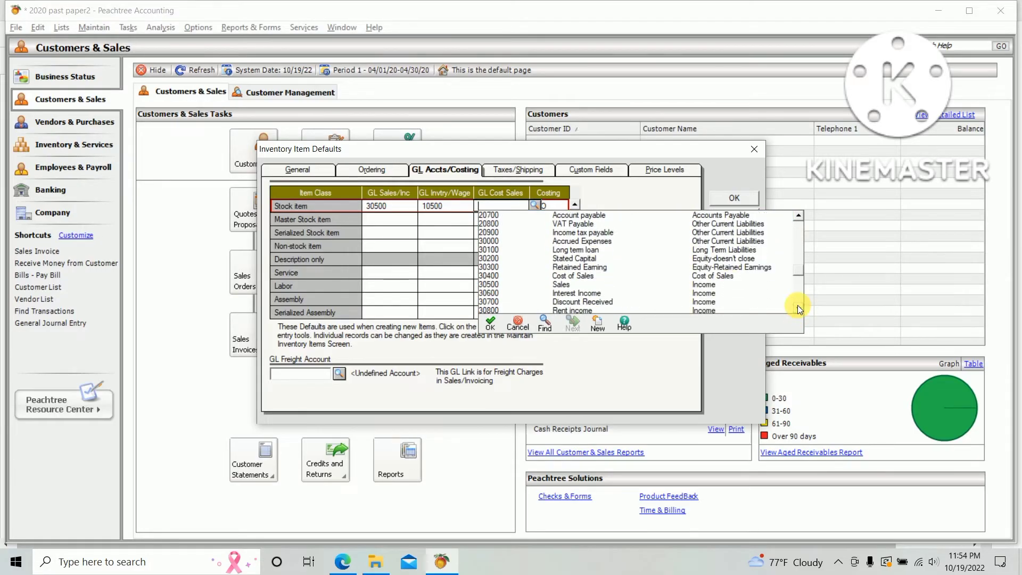
double_click(571, 275)
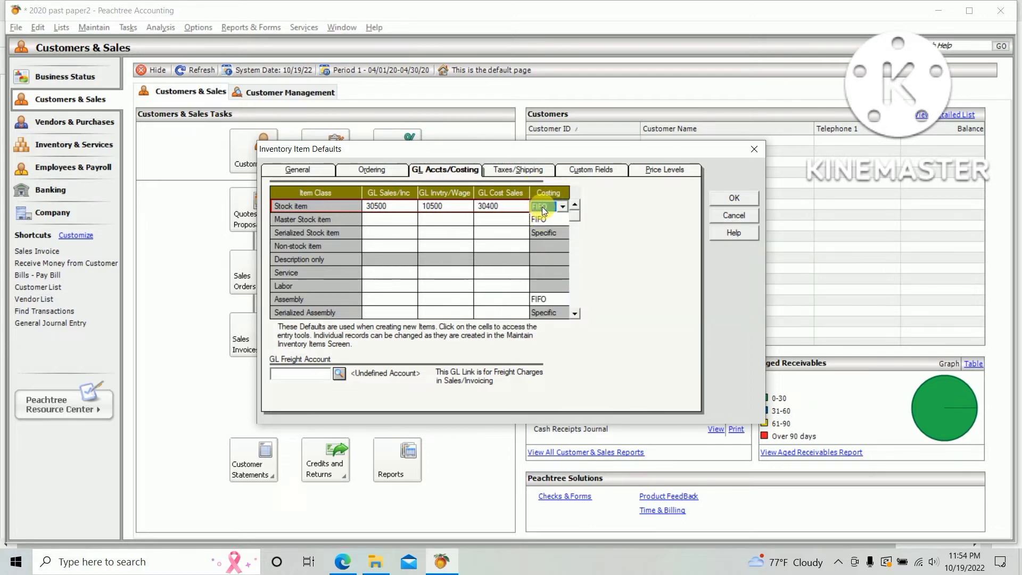
- After rechecking the exam paper, set the GL Freight Account to 40700 Fright Charge
key("alt+Tab")
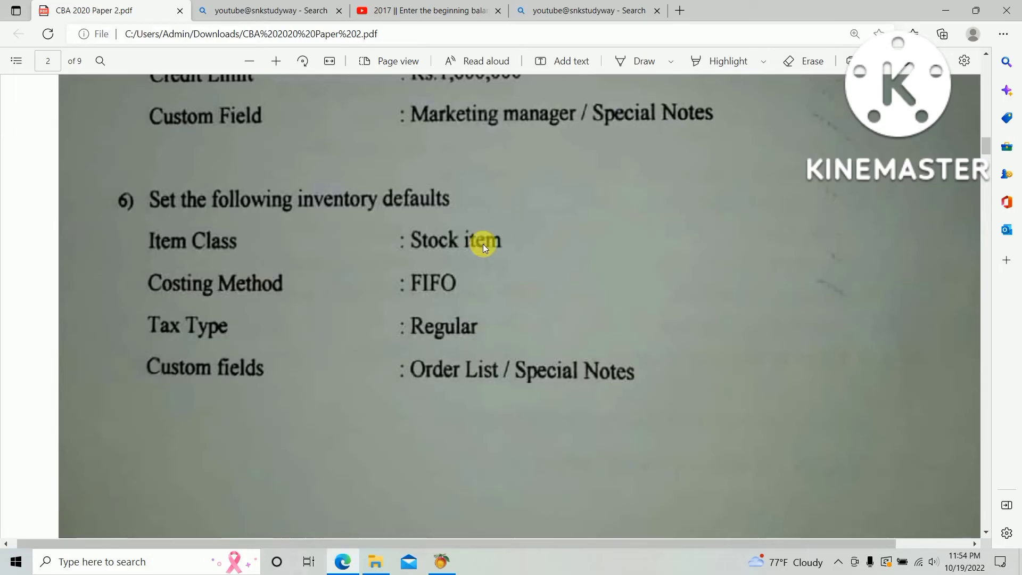
key("alt+Tab")
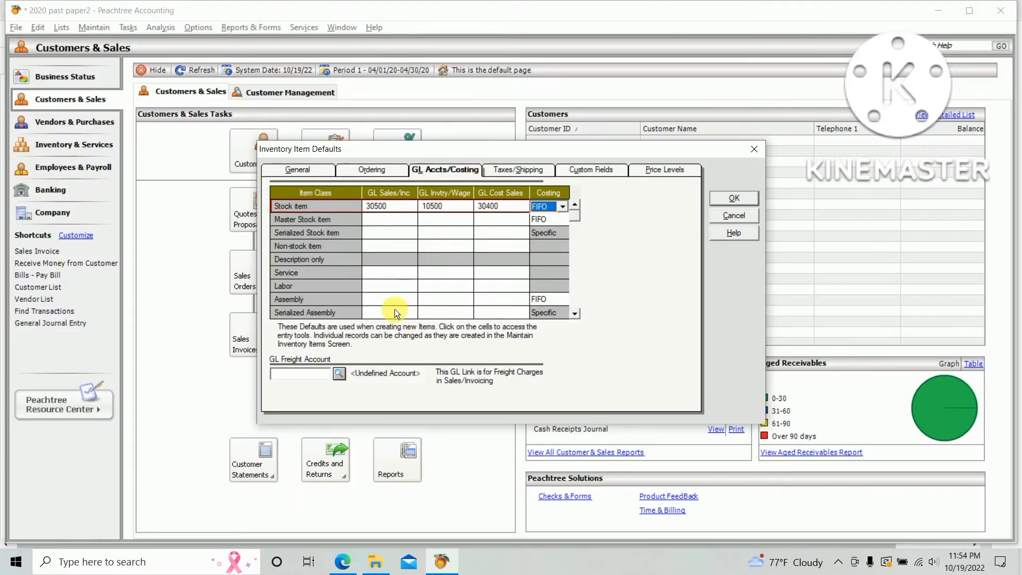
left_click(340, 373)
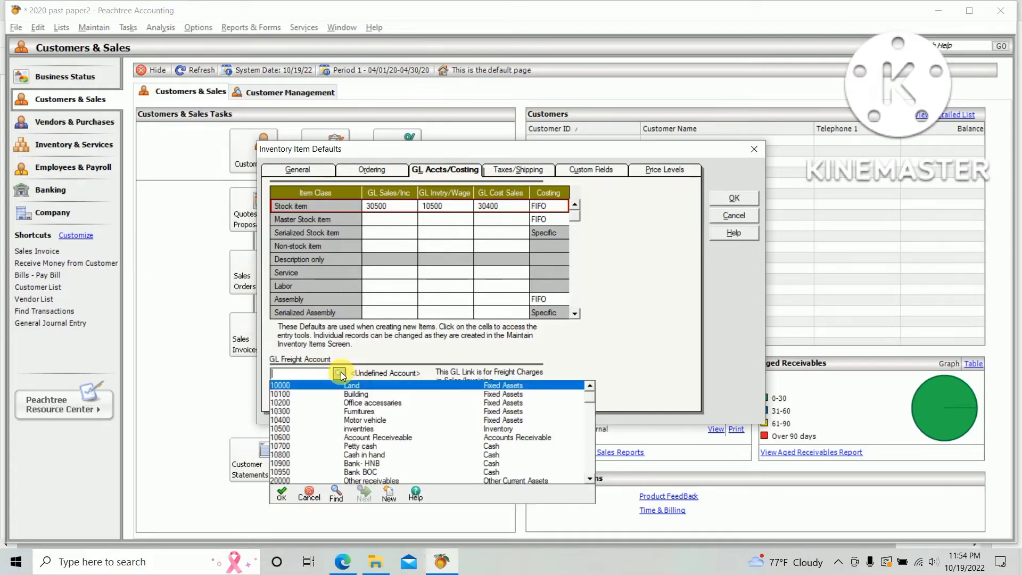
left_click(589, 479)
left_click(589, 480)
left_click(590, 480)
left_click(590, 480)
left_click(589, 480)
left_click(590, 480)
left_click(589, 480)
left_click(589, 480)
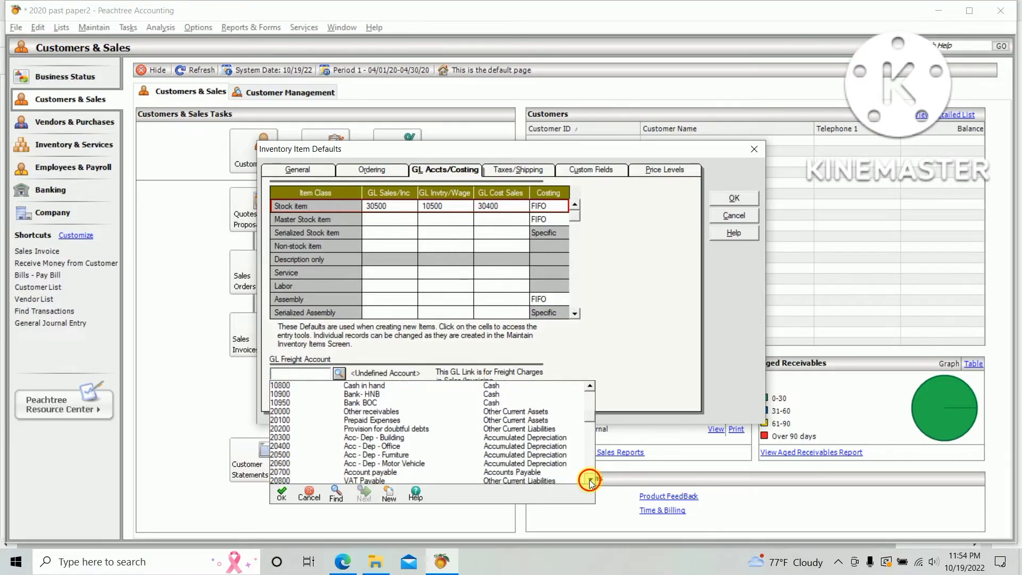
left_click(590, 480)
left_click(589, 480)
left_click(589, 479)
left_click(590, 480)
left_click(589, 480)
left_click(590, 480)
left_click(589, 480)
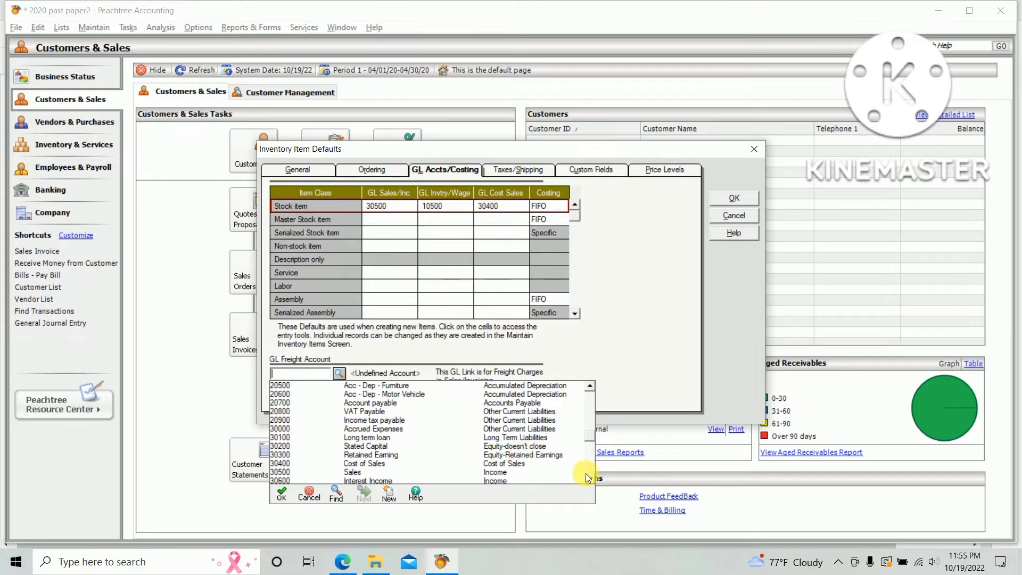
left_click(590, 480)
left_click(590, 480)
left_click(589, 479)
left_click(589, 480)
left_click(589, 480)
left_click(589, 480)
left_click(589, 480)
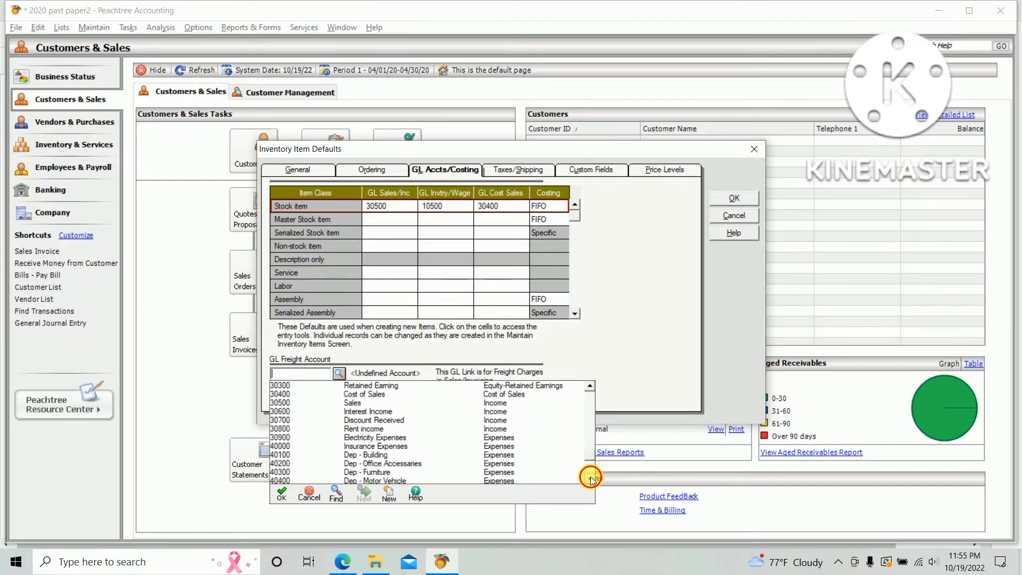
left_click(590, 479)
left_click(589, 480)
left_click(589, 480)
left_click(589, 479)
left_click(590, 480)
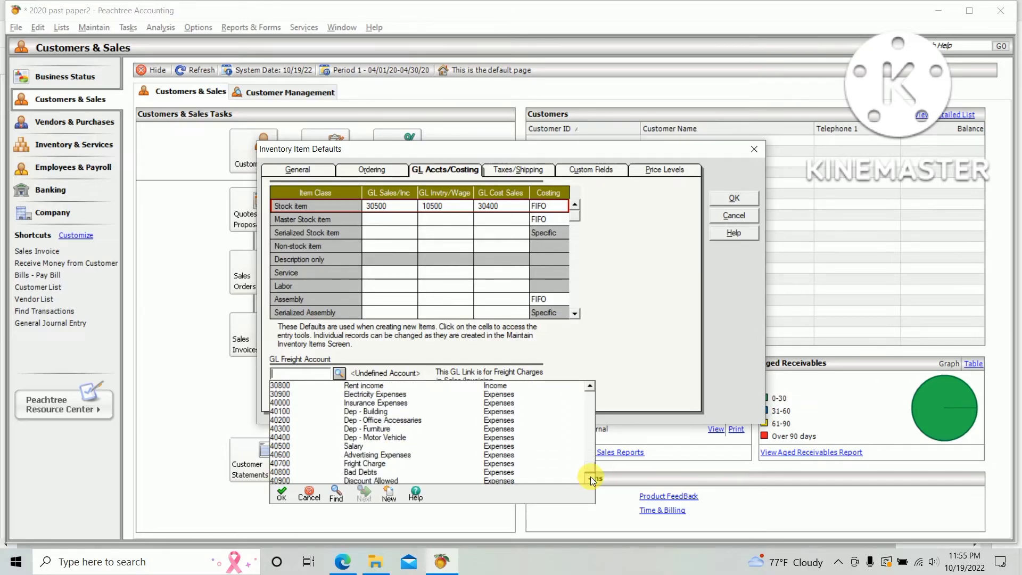
double_click(367, 463)
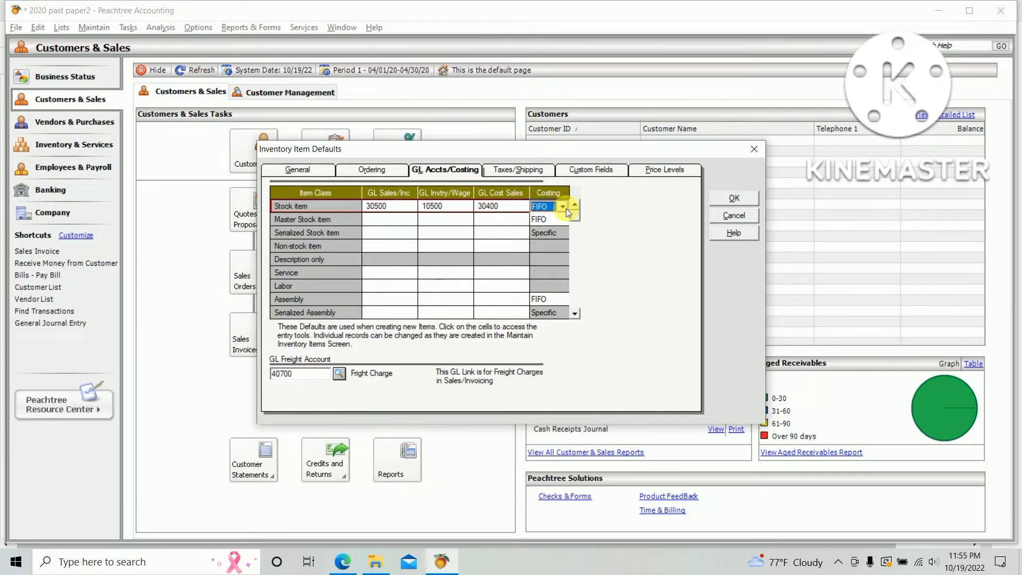
- Label inventory custom field 1 'Order list' and custom field 2 'Special Note'
left_click(507, 169)
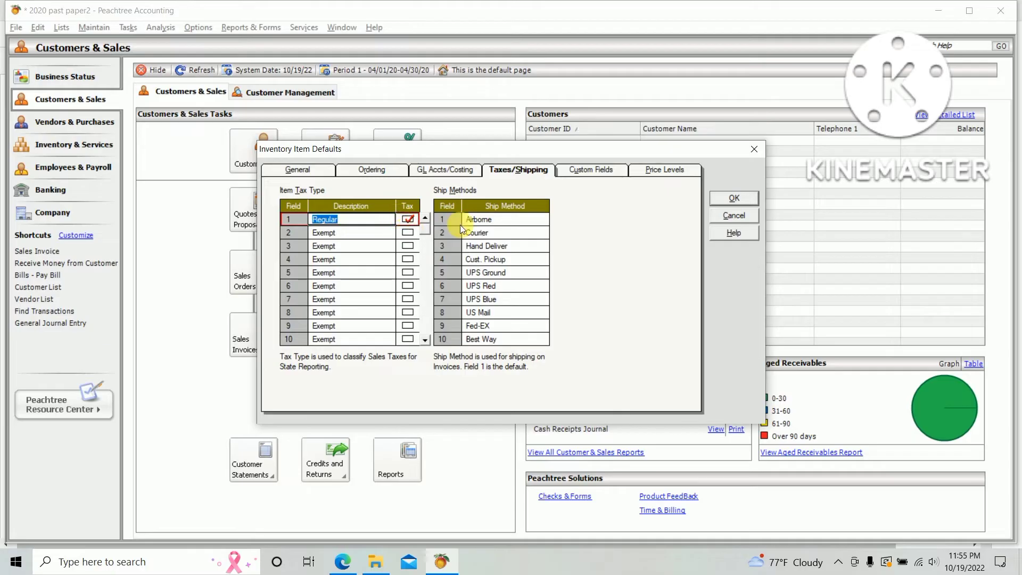
left_click(594, 171)
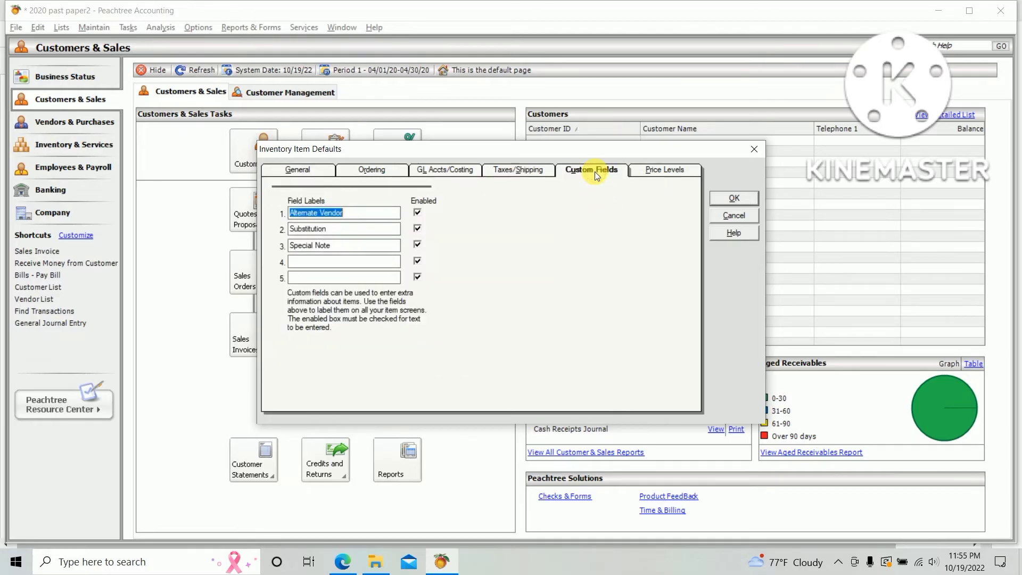
key("alt+Tab")
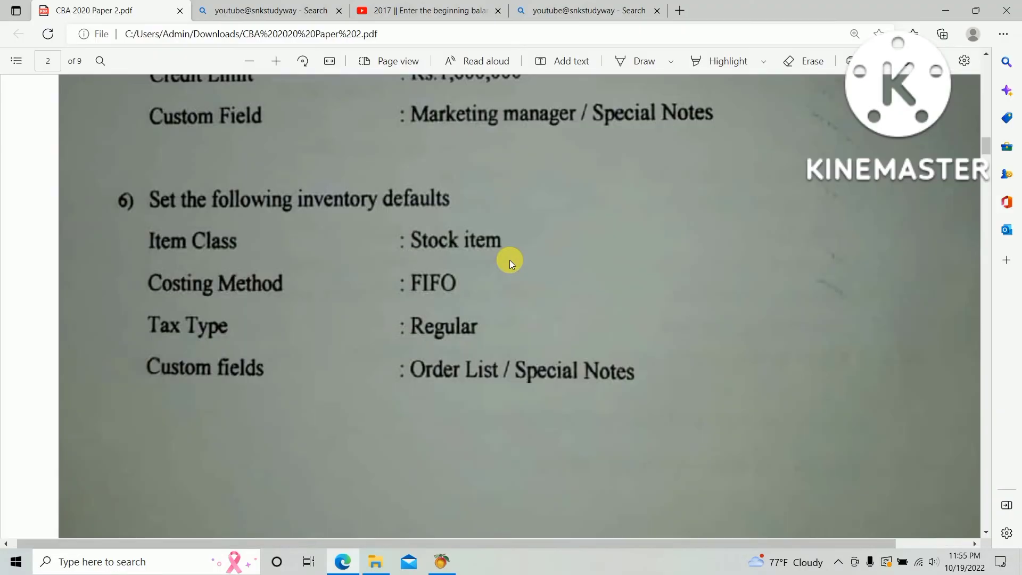
key("alt+Tab")
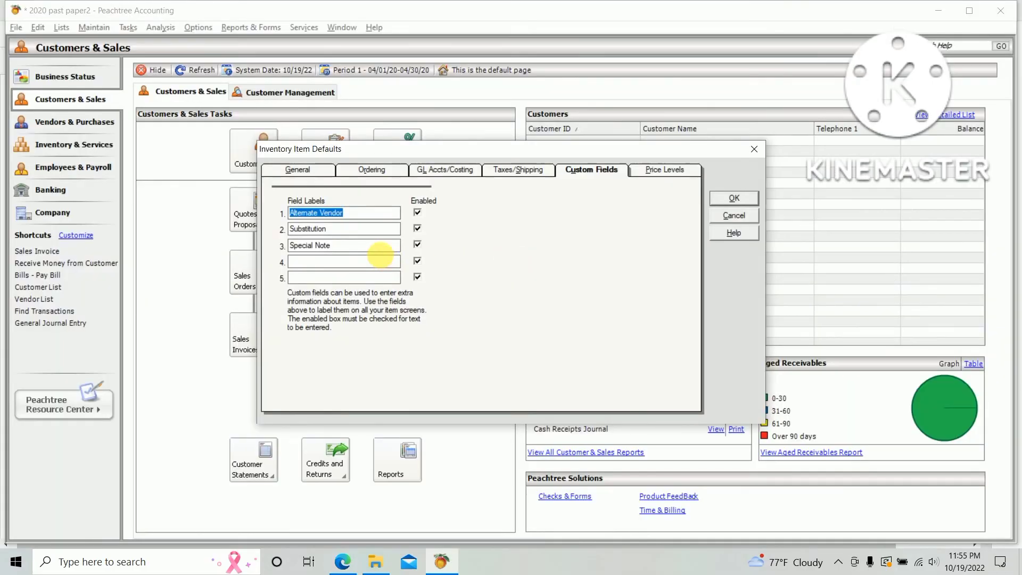
type("Or")
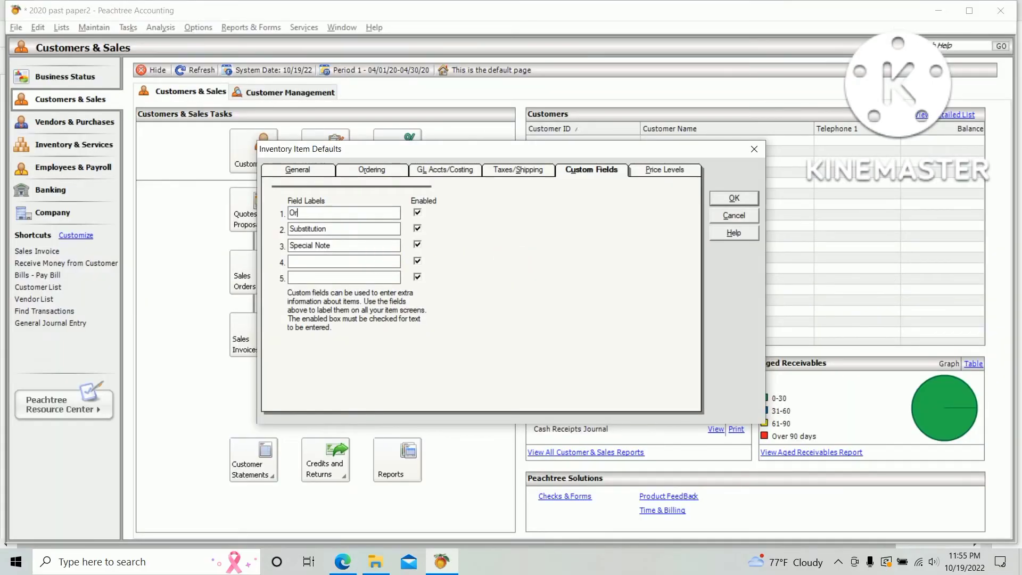
type("der list")
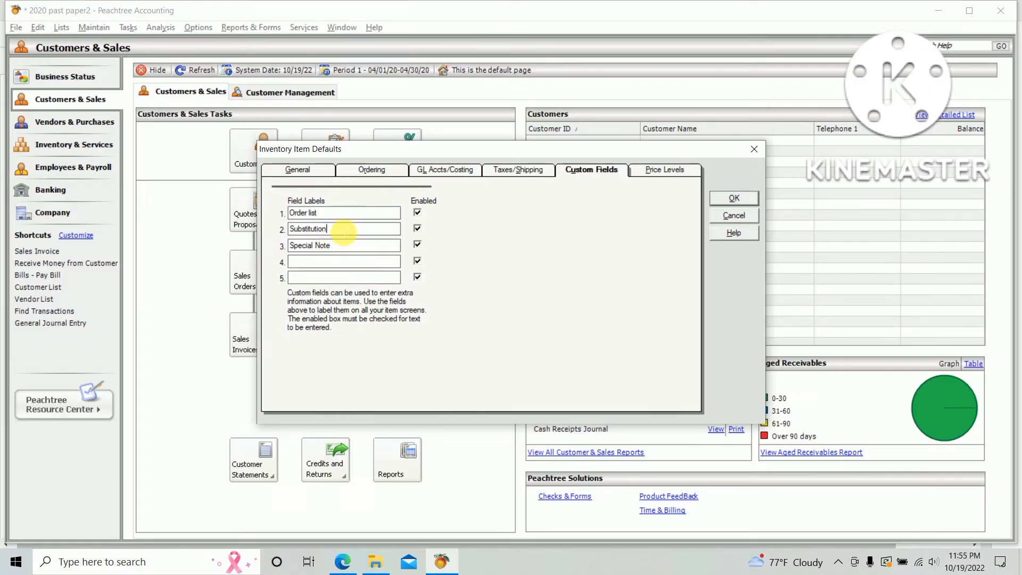
key("Tab")
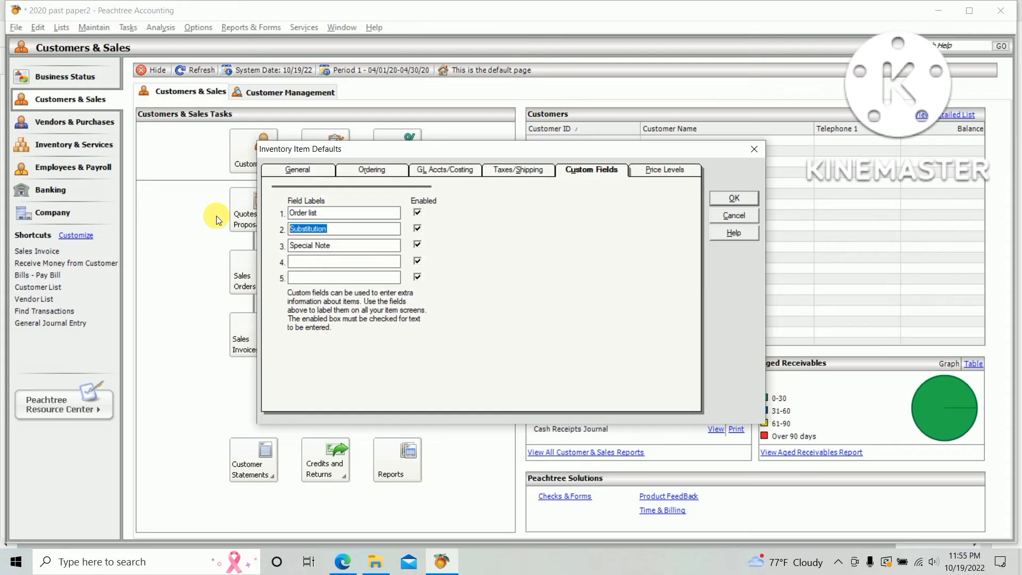
type("Special \\")
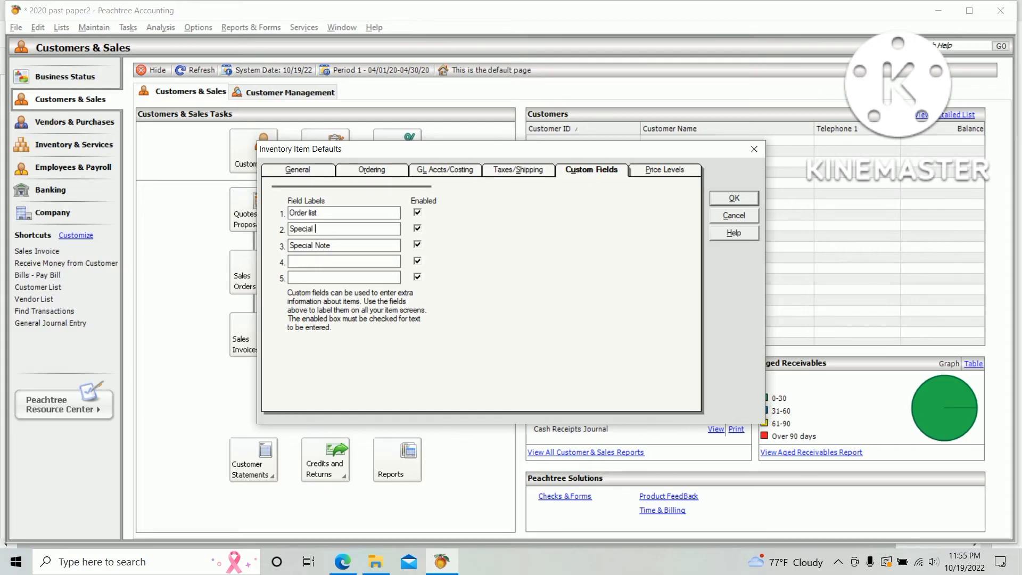
type("Note")
- Disable custom fields 3, 4 and 5, and save the inventory item defaults with OK
left_click(419, 244)
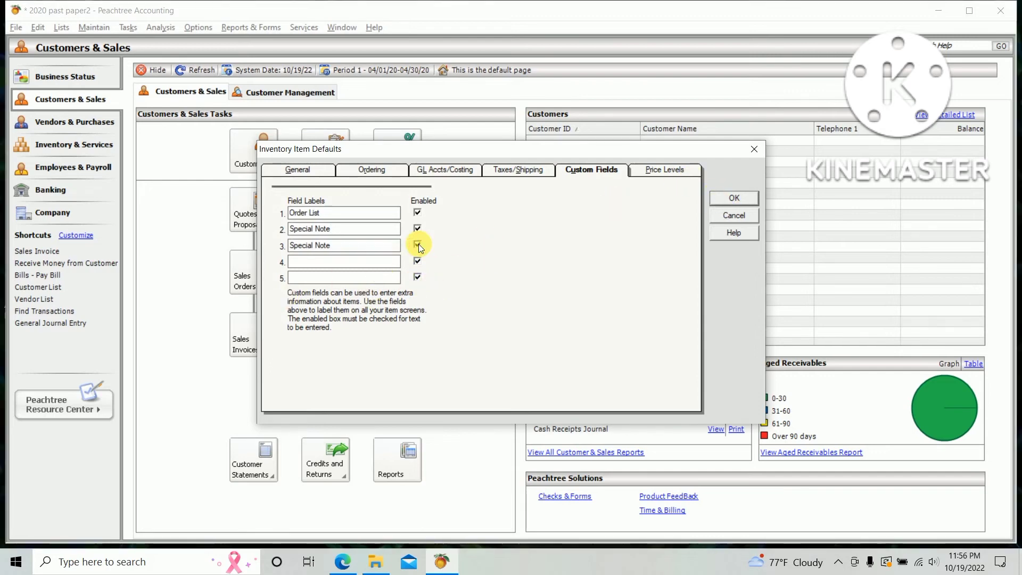
left_click(419, 243)
left_click(419, 261)
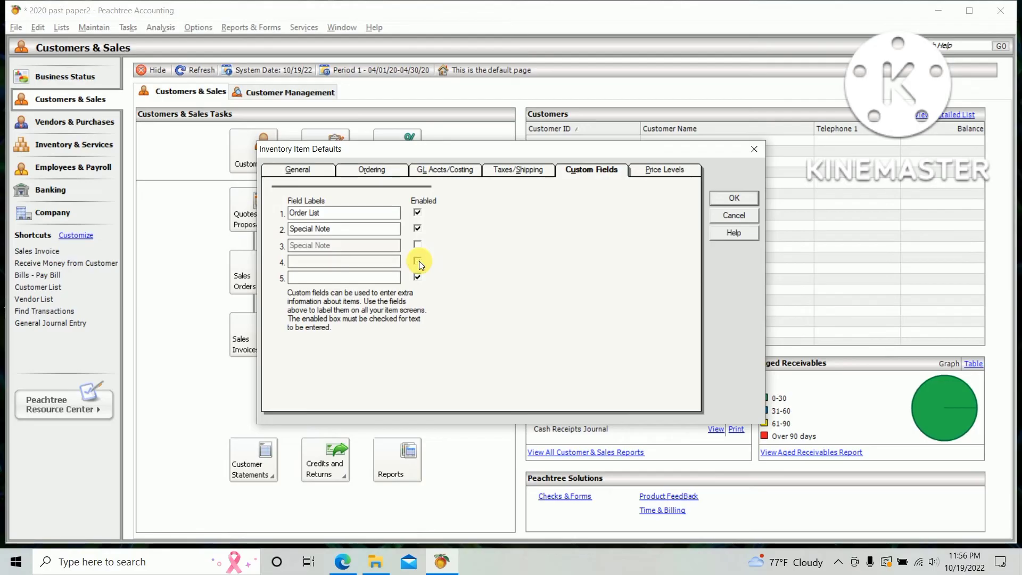
left_click(417, 278)
left_click(735, 199)
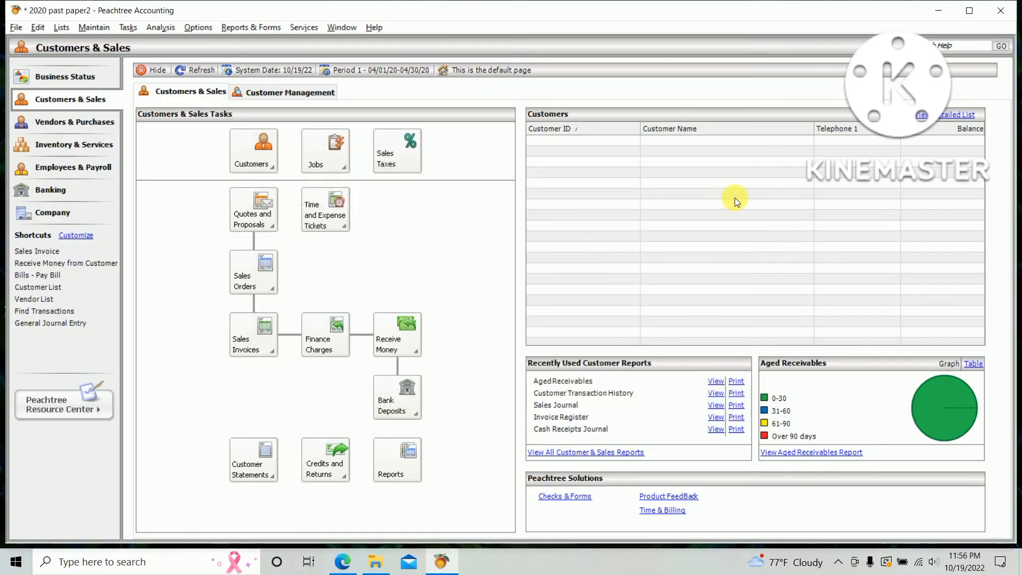